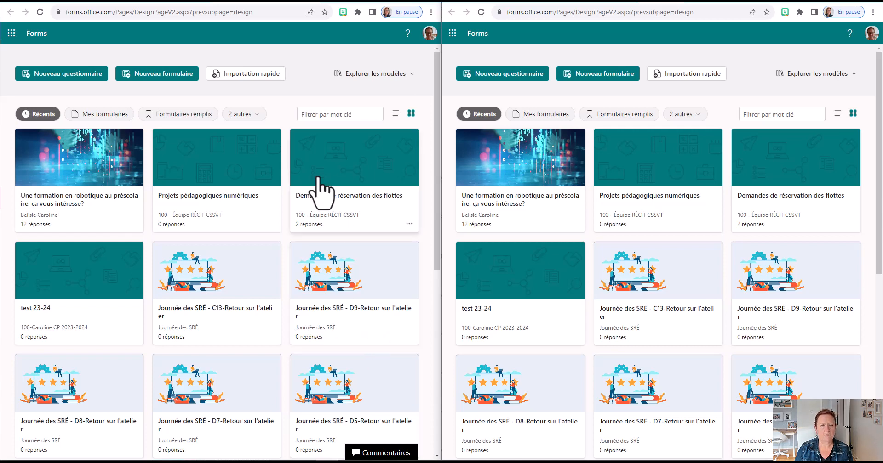
Create a new questionnaire titled "révision math" and a new form titled "Sortie aux pommes"
{"action": "left_click", "coordinate": [77, 75]}
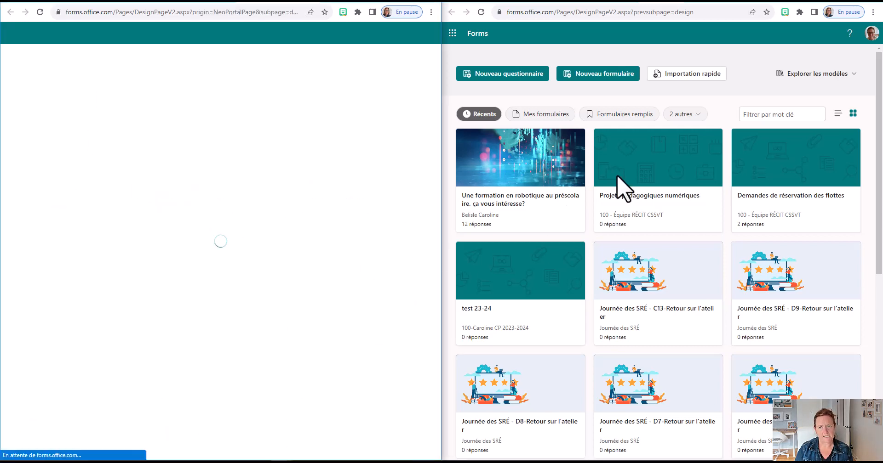
{"action": "left_click", "coordinate": [624, 85]}
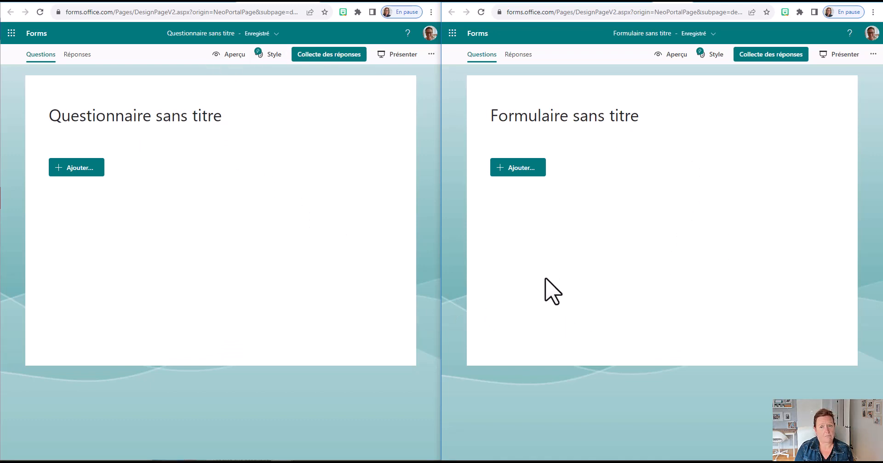
{"action": "left_click", "coordinate": [213, 117]}
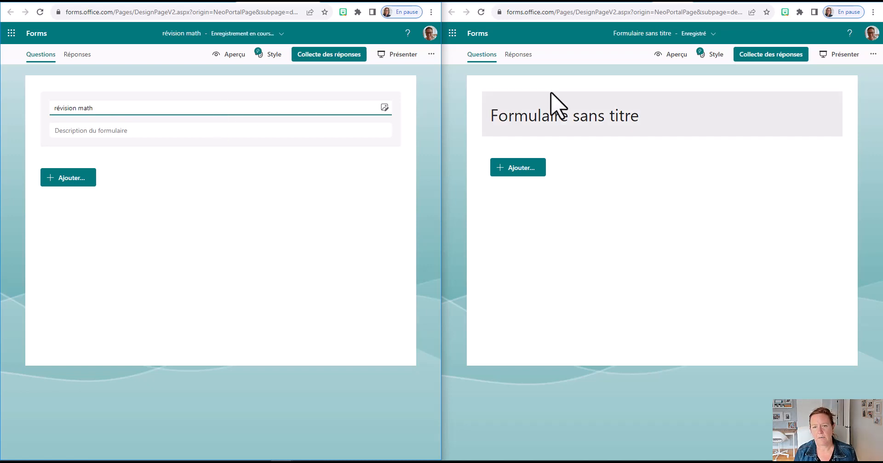
{"action": "left_click", "coordinate": [585, 115]}
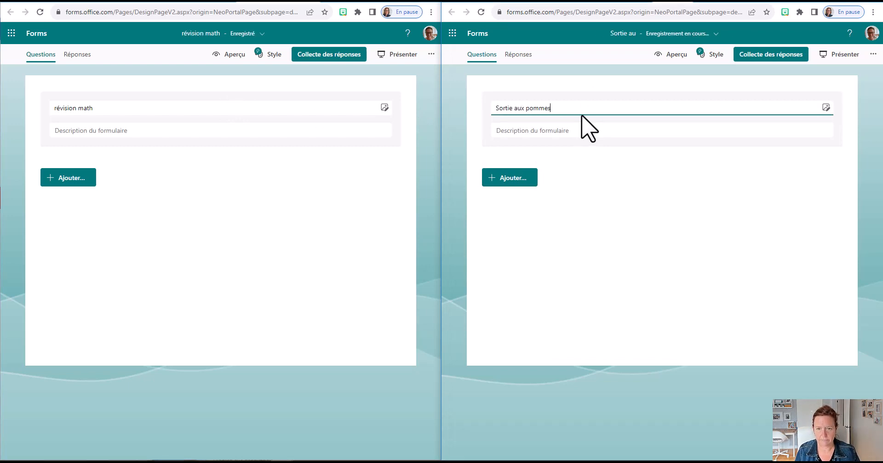
{"action": "left_click", "coordinate": [164, 106]}
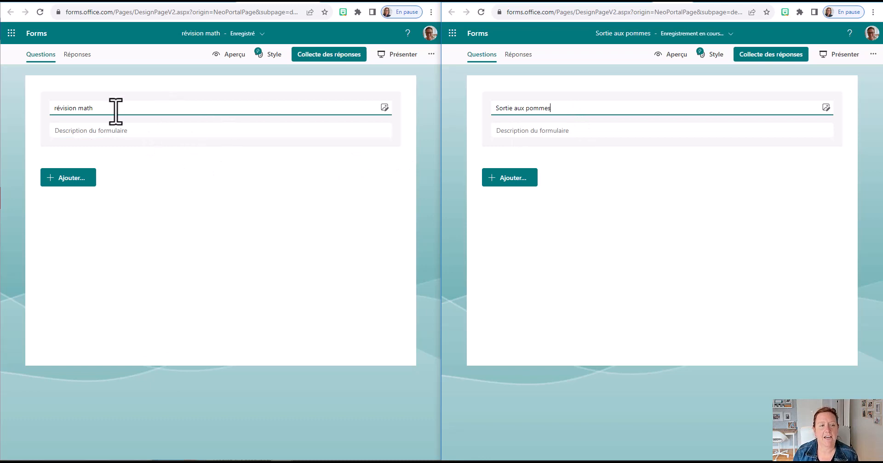
{"action": "left_click", "coordinate": [645, 107]}
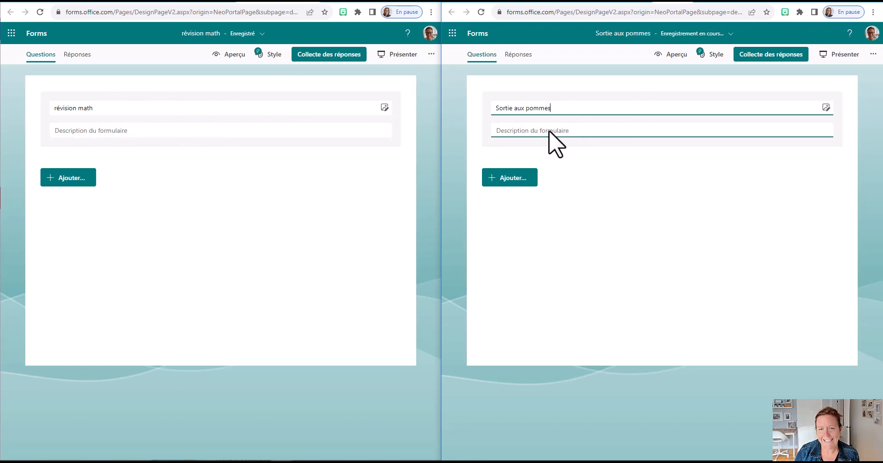
Search Bing for "math" and insert the green-symbol math image in the questionnaire's header, with the form's image search also opened
{"action": "left_click", "coordinate": [385, 107]}
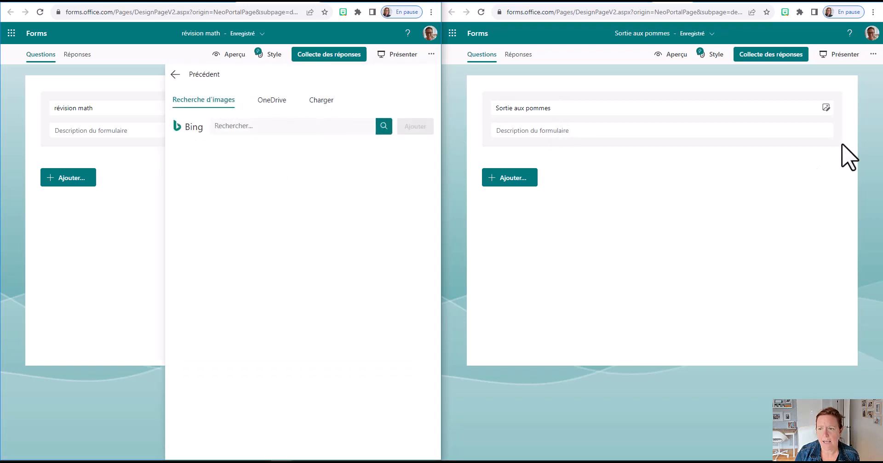
{"action": "left_click", "coordinate": [827, 109]}
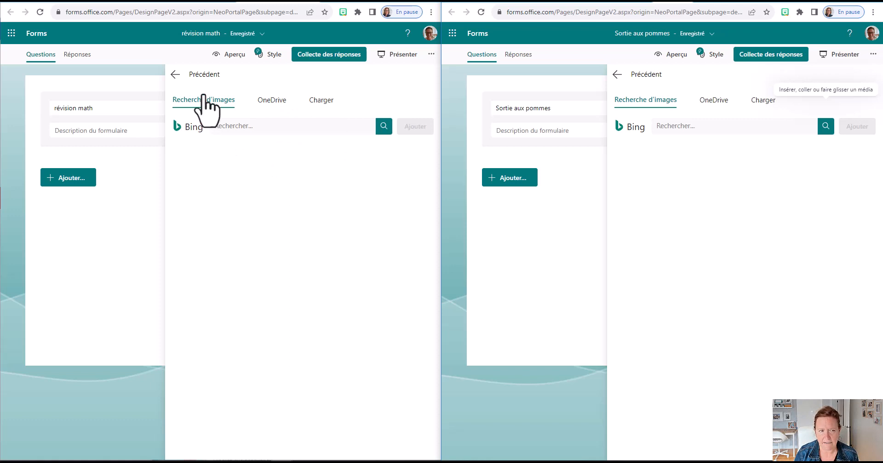
{"action": "left_click", "coordinate": [240, 126]}
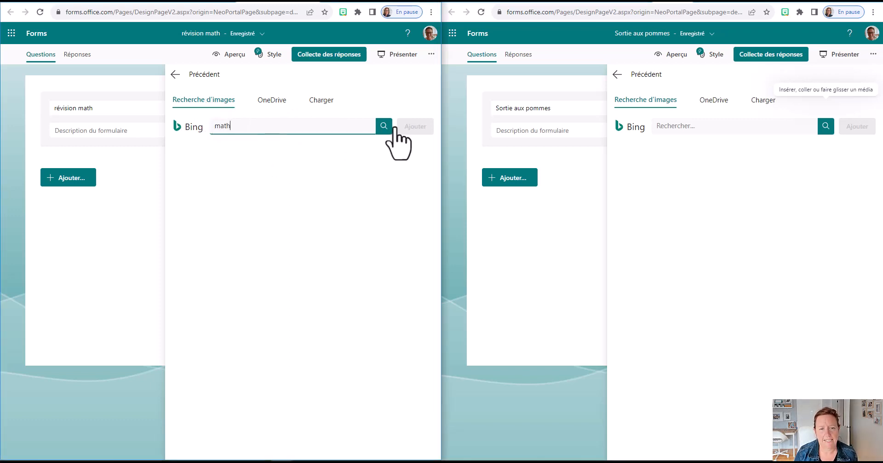
{"action": "left_click", "coordinate": [382, 127]}
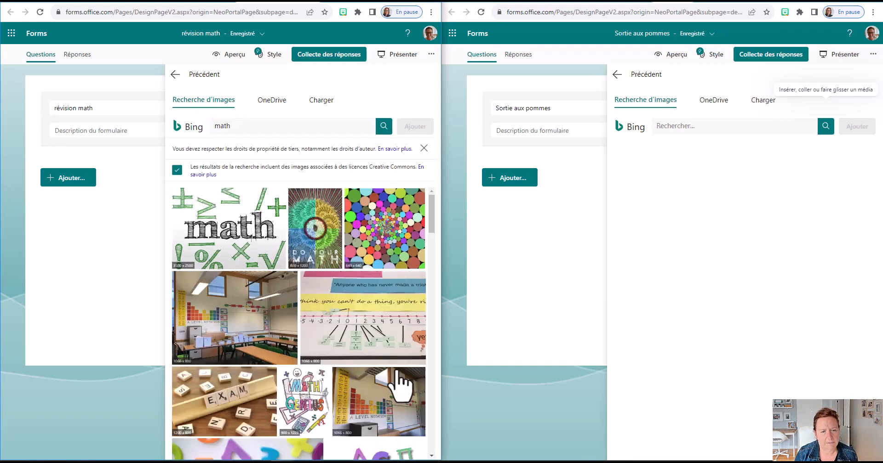
{"action": "left_click", "coordinate": [275, 216]}
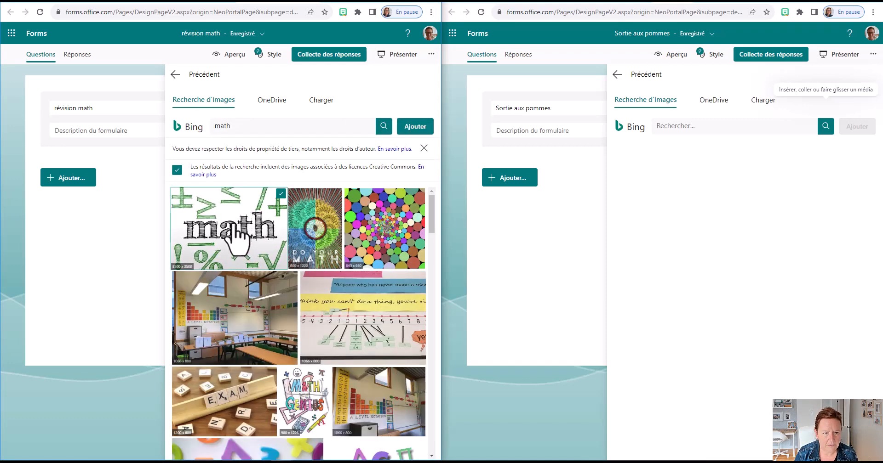
{"action": "left_click", "coordinate": [415, 126]}
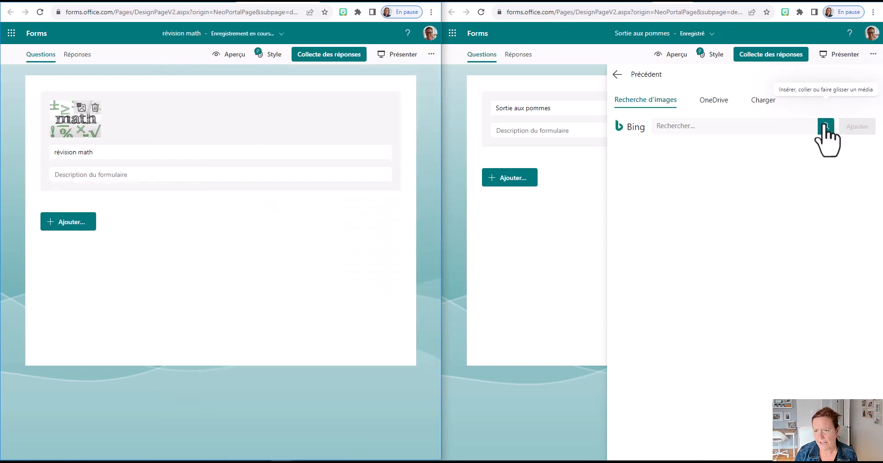
Search Bing for "pommes", refine it to "pomme", and try to insert the single red apple on a pale background in the form's header
{"action": "left_click", "coordinate": [733, 125]}
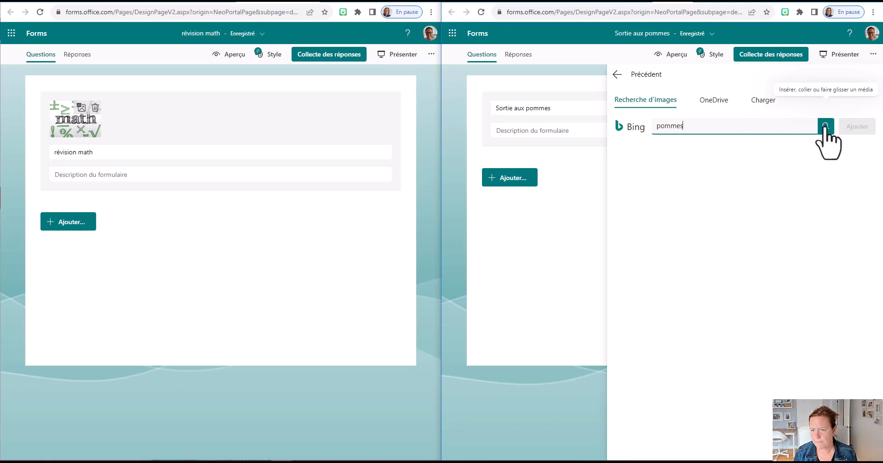
{"action": "left_click", "coordinate": [826, 127]}
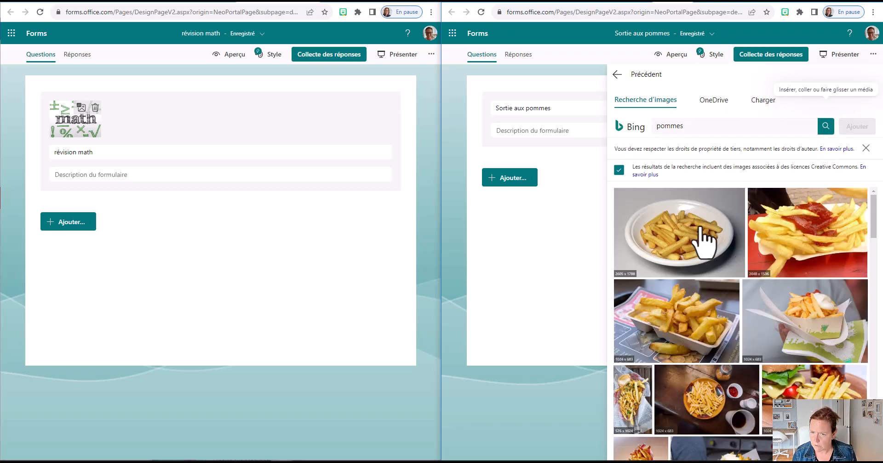
{"action": "left_click", "coordinate": [698, 126]}
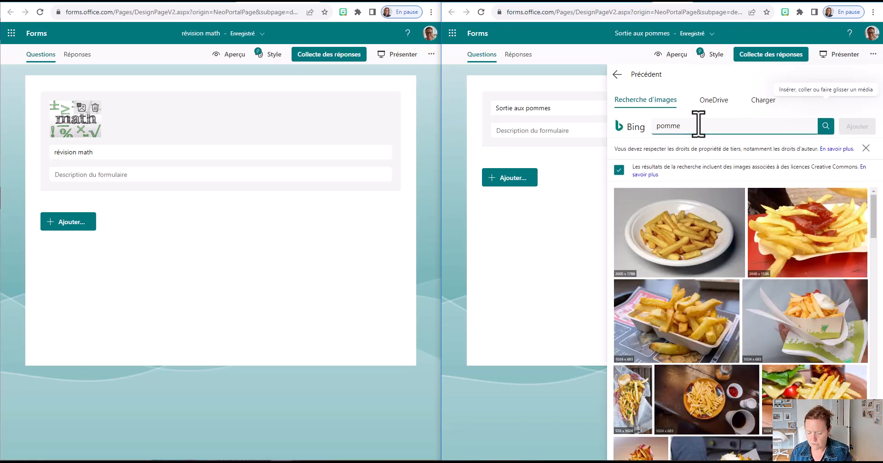
{"action": "key", "text": "Return"}
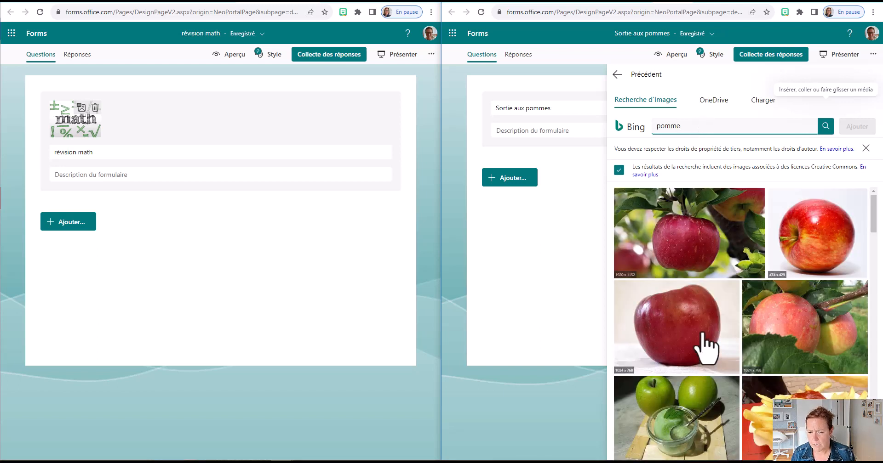
{"action": "left_click", "coordinate": [695, 325]}
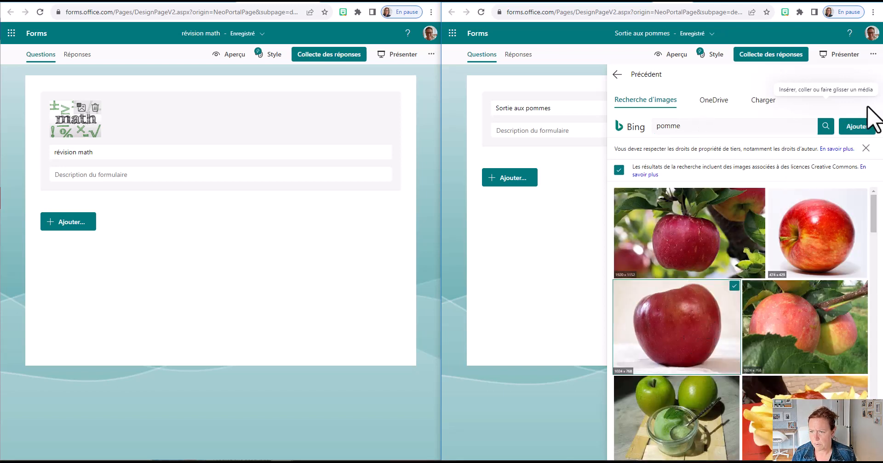
{"action": "left_click", "coordinate": [864, 127]}
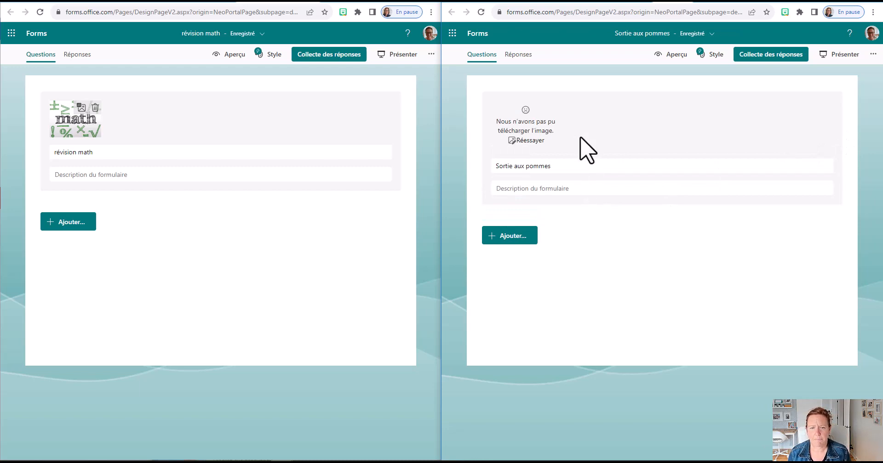
Retry the form's header image with the picture of a red apple hanging on a tree
{"action": "left_click", "coordinate": [530, 142]}
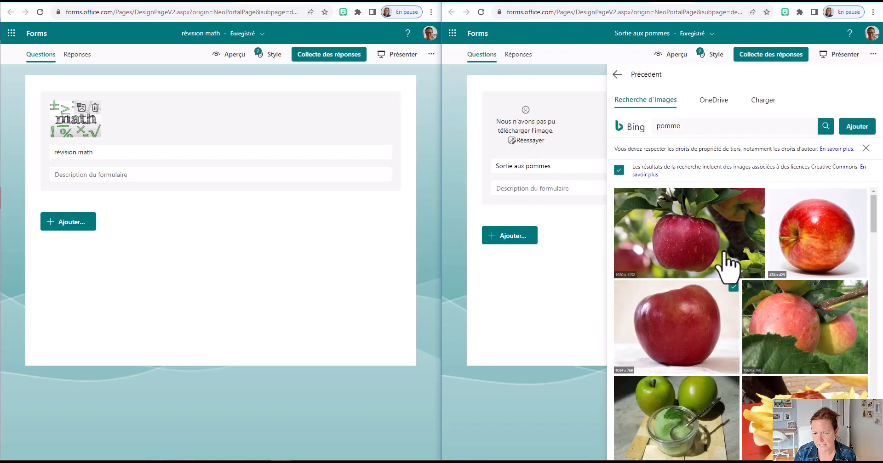
{"action": "left_click", "coordinate": [726, 202]}
{"action": "left_click", "coordinate": [858, 127]}
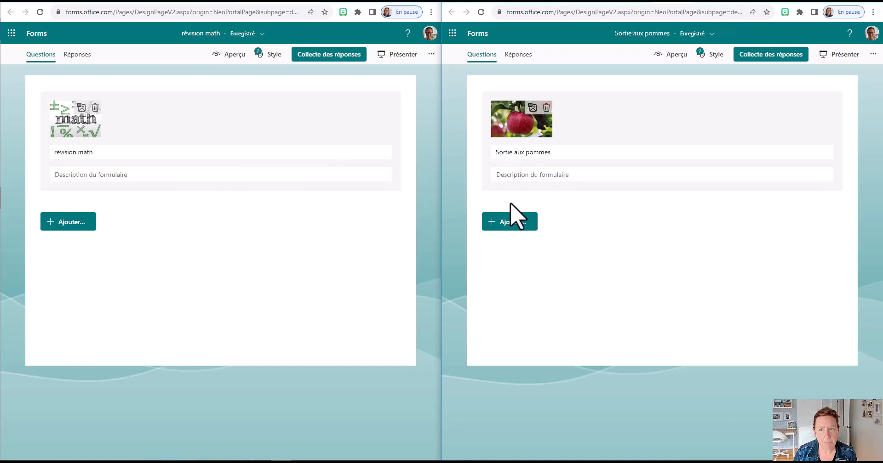
Show all the styles for the "révision math" questionnaire and apply the "crayons de couleur EDU" background
{"action": "left_click", "coordinate": [269, 57]}
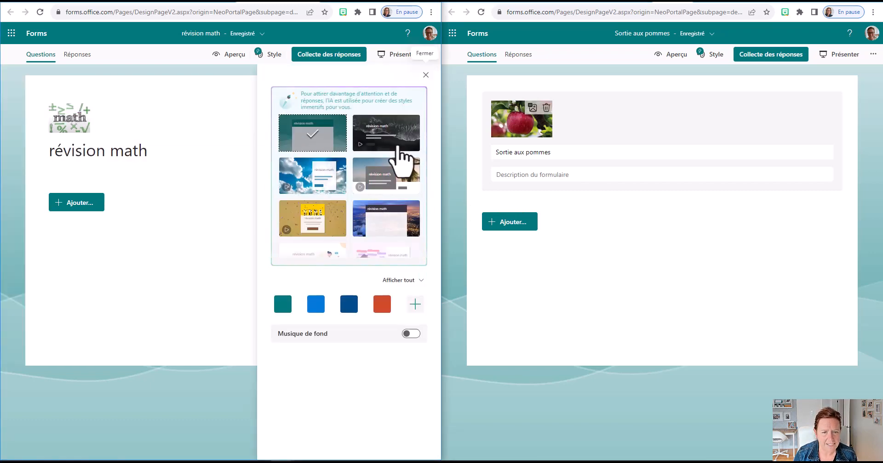
{"action": "left_click", "coordinate": [308, 127]}
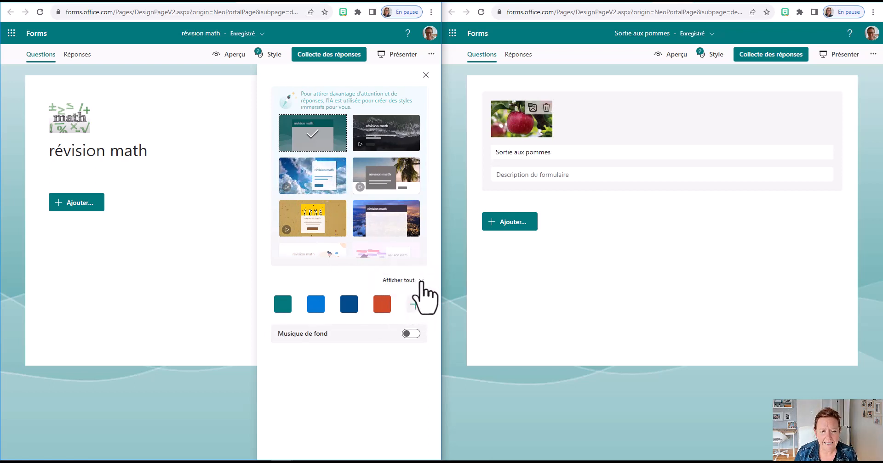
{"action": "left_click", "coordinate": [416, 296]}
{"action": "scroll", "coordinate": [382, 350], "scroll_direction": "down", "scroll_amount": 3}
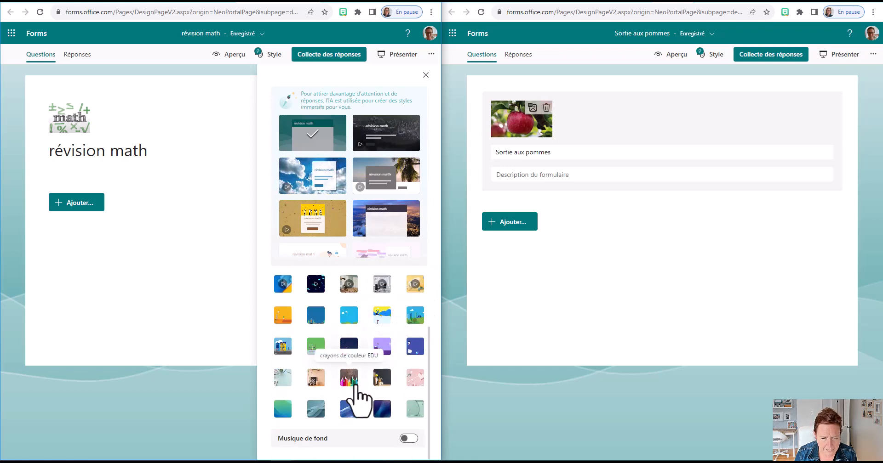
{"action": "left_click", "coordinate": [344, 385]}
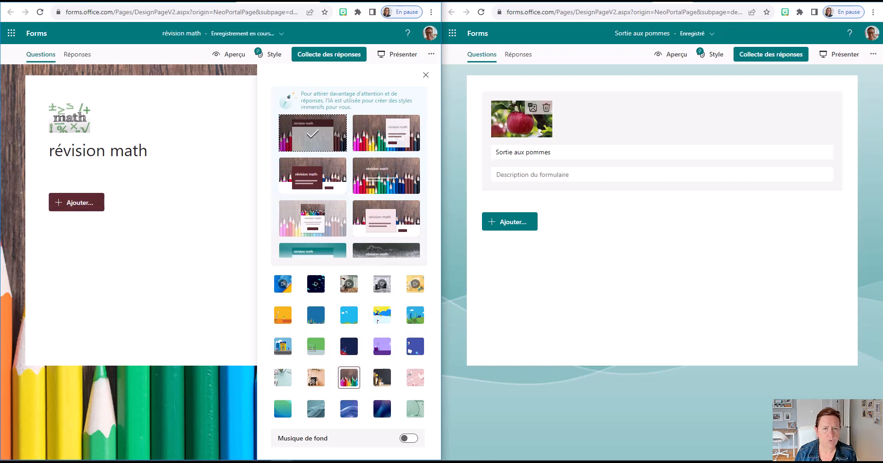
{"action": "left_click", "coordinate": [425, 75]}
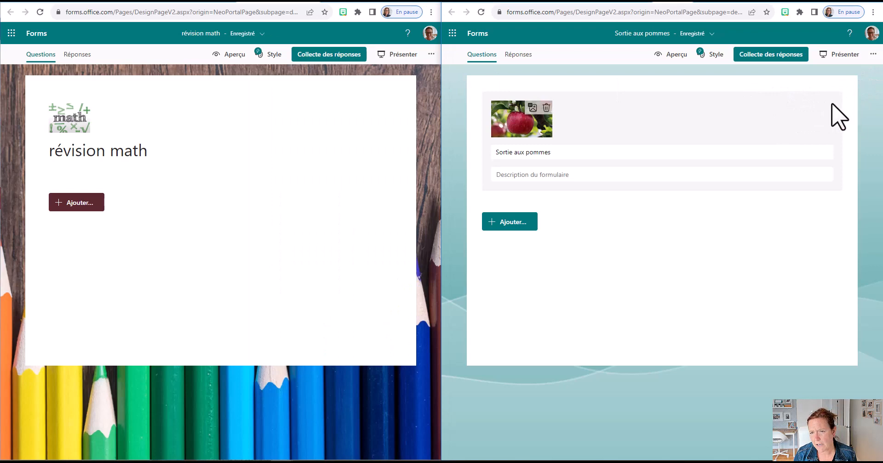
Browse the styles for the "Sortie aux pommes" form and apply the suggested animated purple style with the pink tulip card
{"action": "left_click", "coordinate": [713, 54]}
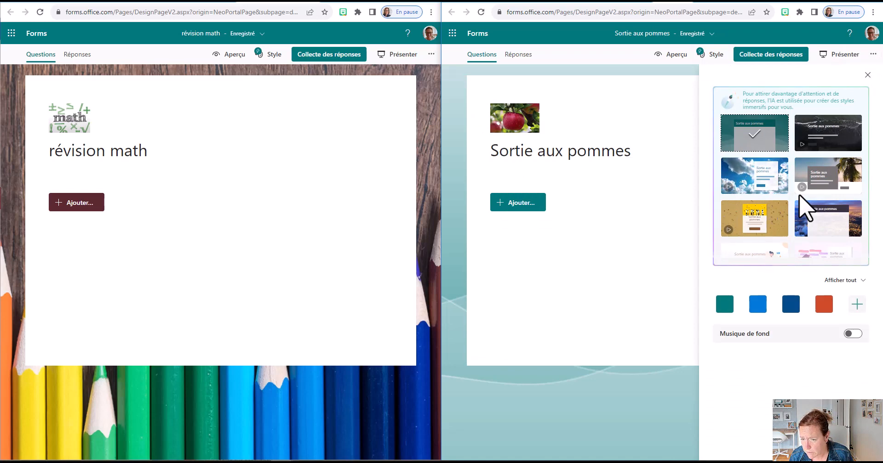
{"action": "left_click", "coordinate": [770, 252]}
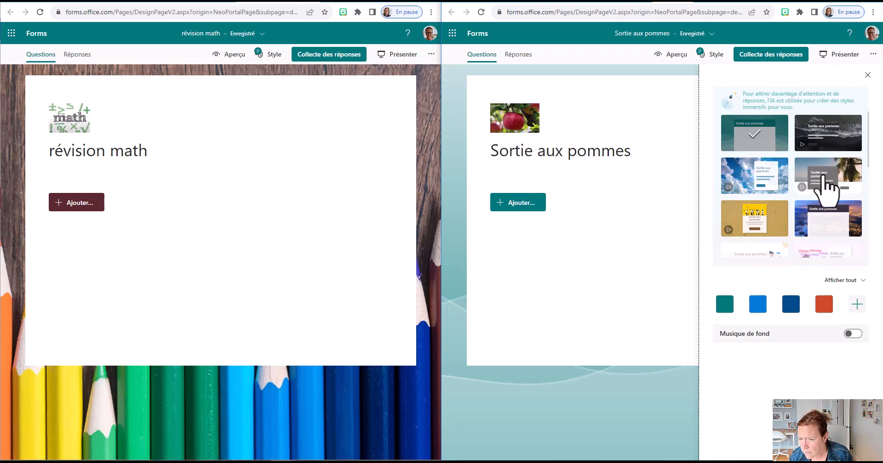
{"action": "scroll", "coordinate": [825, 261], "scroll_direction": "down", "scroll_amount": 1}
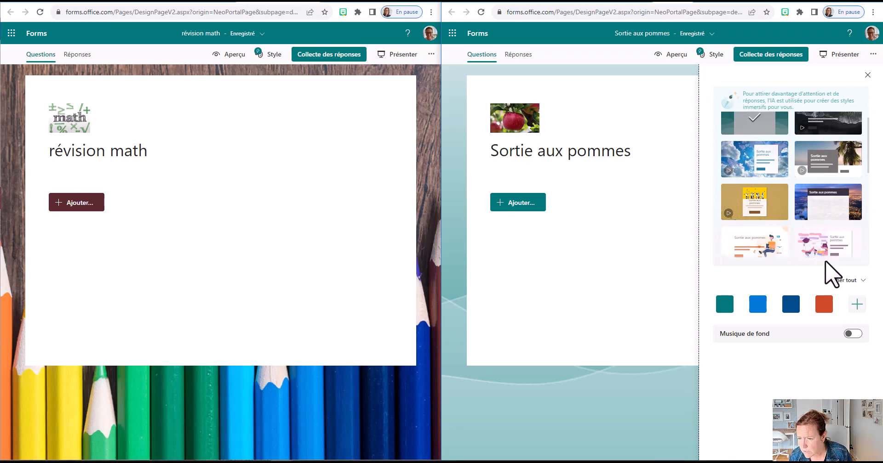
{"action": "scroll", "coordinate": [832, 261], "scroll_direction": "down", "scroll_amount": 3}
{"action": "left_click", "coordinate": [846, 282]}
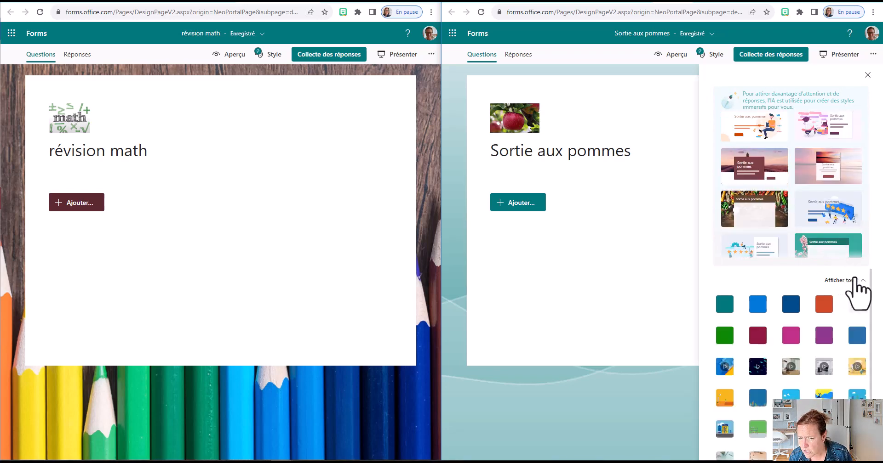
{"action": "scroll", "coordinate": [777, 221], "scroll_direction": "down", "scroll_amount": 2}
{"action": "scroll", "coordinate": [777, 220], "scroll_direction": "down", "scroll_amount": 2}
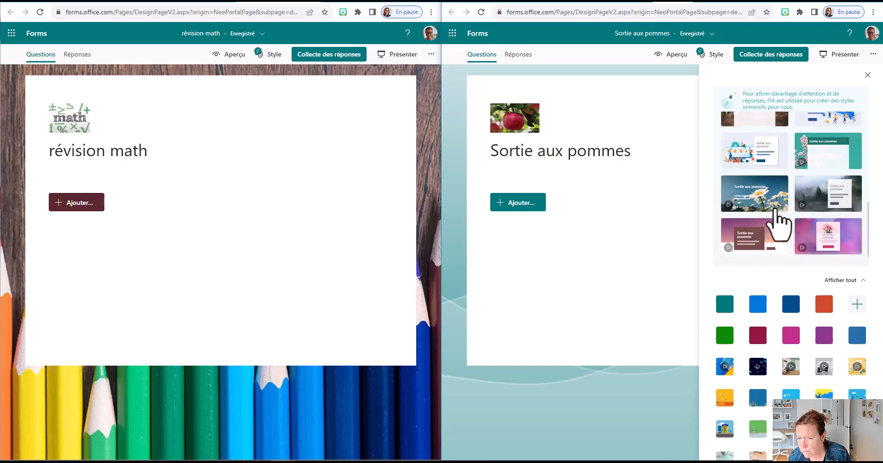
{"action": "left_click", "coordinate": [812, 236]}
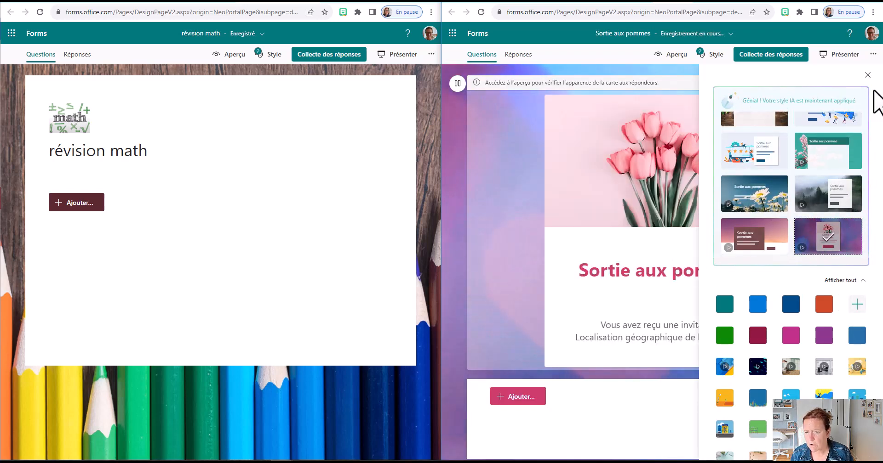
{"action": "left_click", "coordinate": [867, 75]}
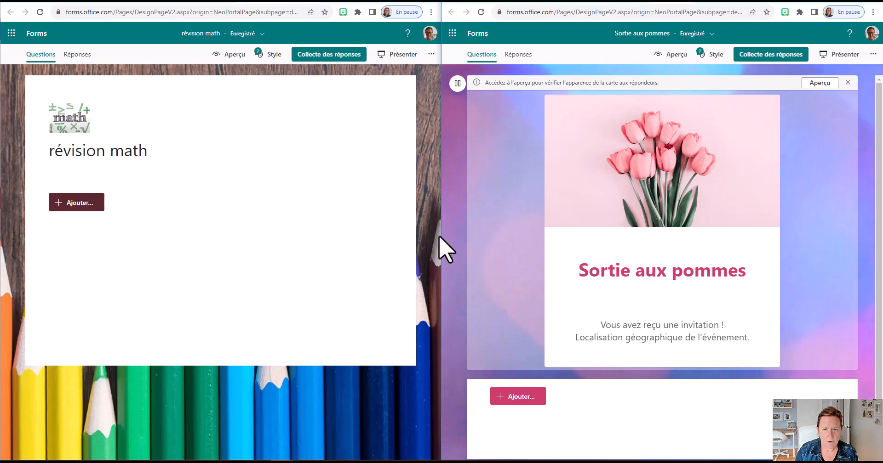
Display the question types that can be added to the form and to the questionnaire
{"action": "scroll", "coordinate": [479, 240], "scroll_direction": "down", "scroll_amount": 1}
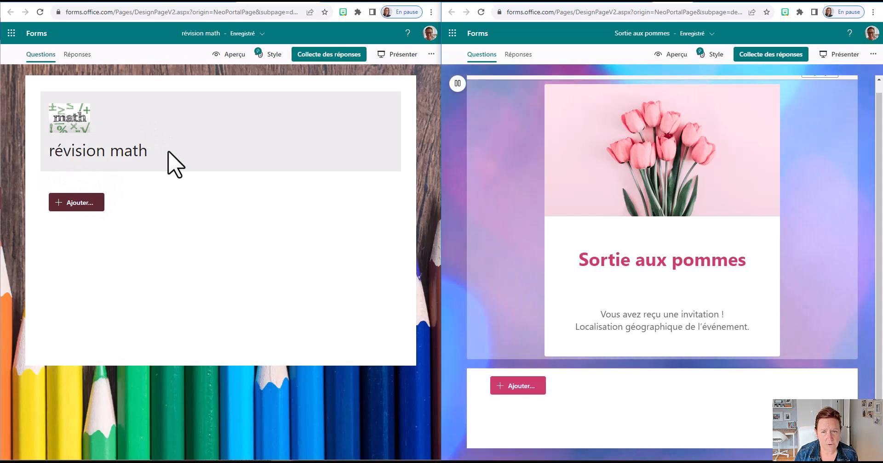
{"action": "left_click", "coordinate": [82, 203]}
{"action": "left_click", "coordinate": [518, 386]}
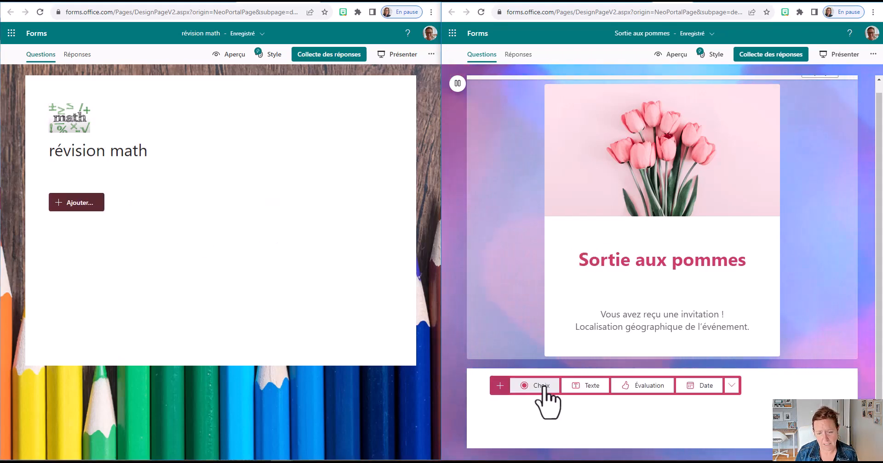
{"action": "left_click", "coordinate": [98, 206]}
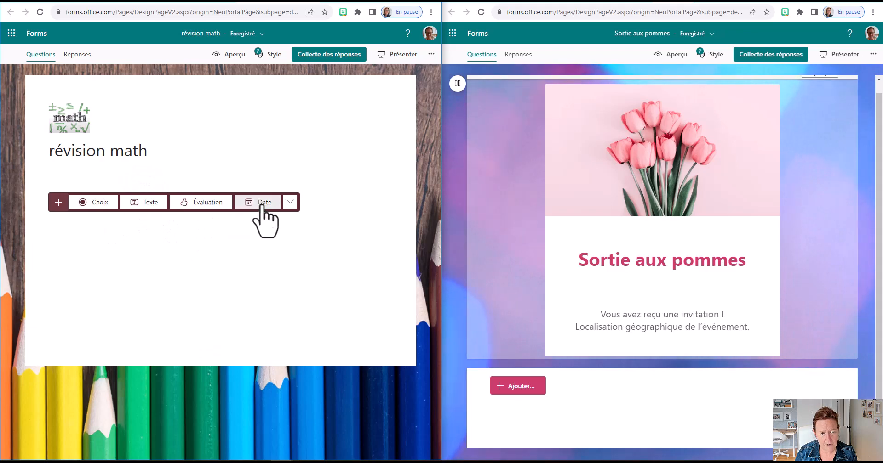
Expand the full list of question types, including the additional ones, in both the "révision math" questionnaire and the "Sortie aux pommes" form
{"action": "left_click", "coordinate": [536, 388]}
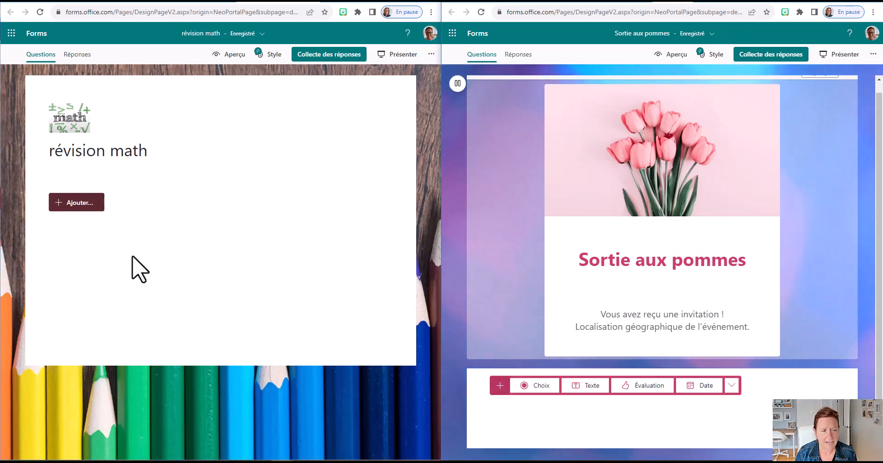
{"action": "left_click", "coordinate": [111, 201]}
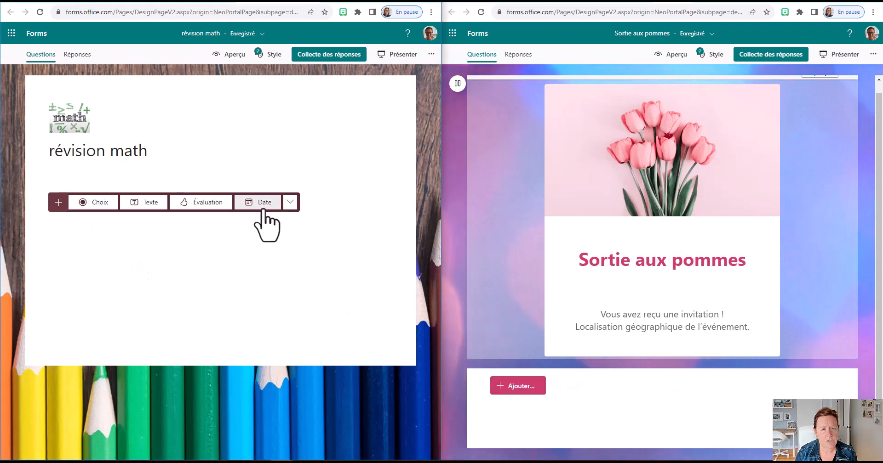
{"action": "left_click", "coordinate": [289, 202]}
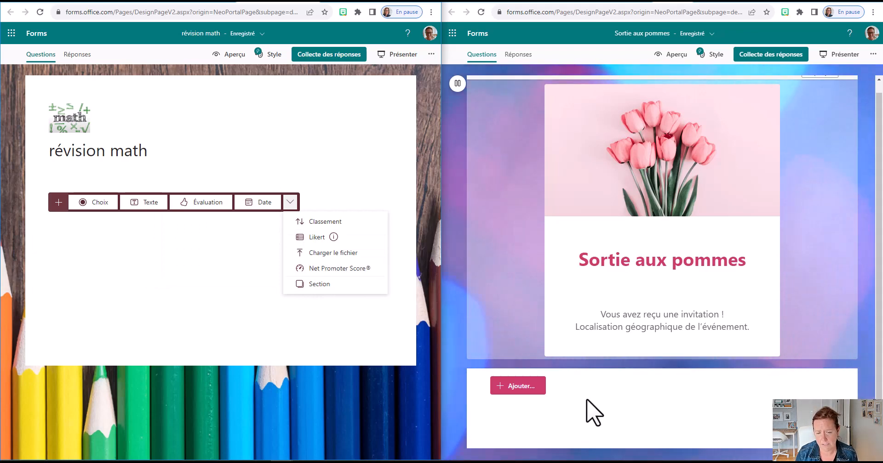
{"action": "left_click", "coordinate": [524, 387]}
{"action": "left_click", "coordinate": [732, 386]}
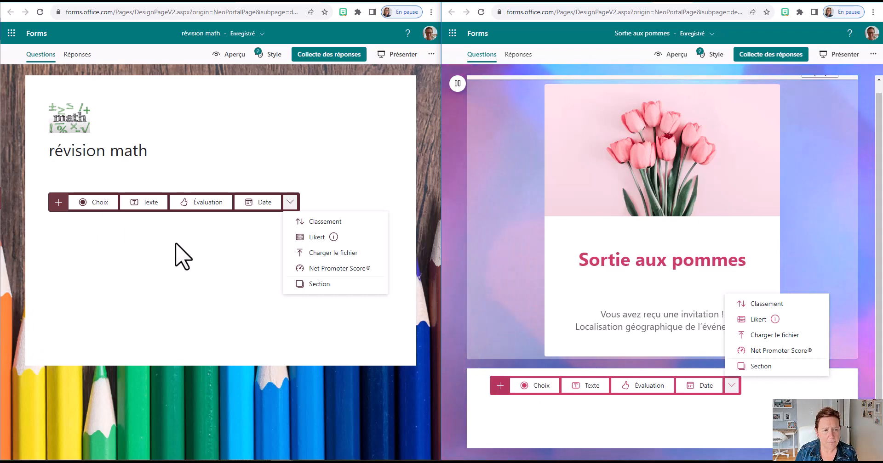
Add a choice question to both "révision math" and "Sortie aux pommes", including an "Autre" option in the latter's question
{"action": "left_click", "coordinate": [92, 203]}
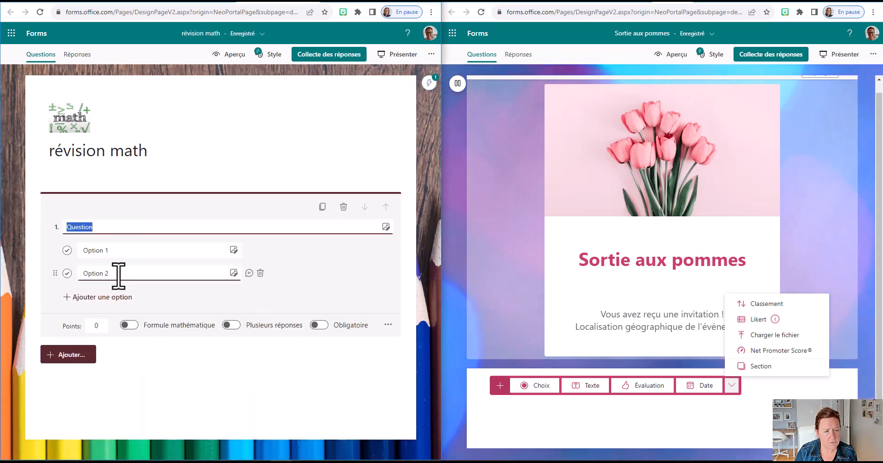
{"action": "left_click", "coordinate": [536, 386]}
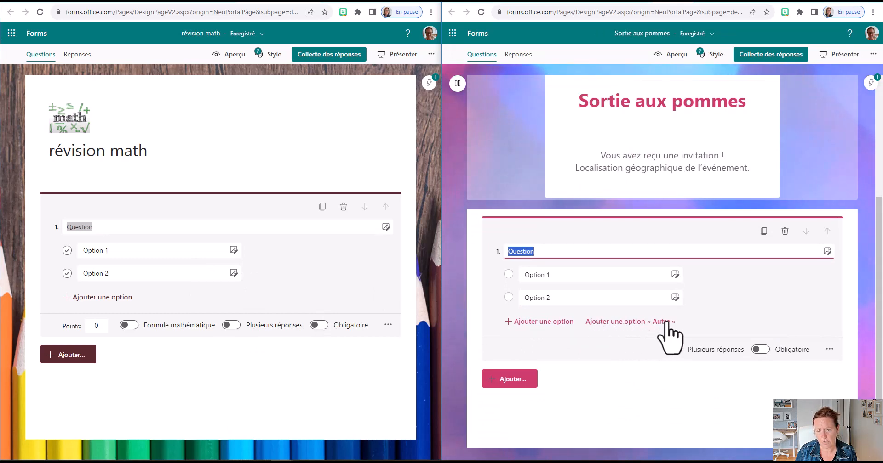
{"action": "left_click", "coordinate": [624, 322]}
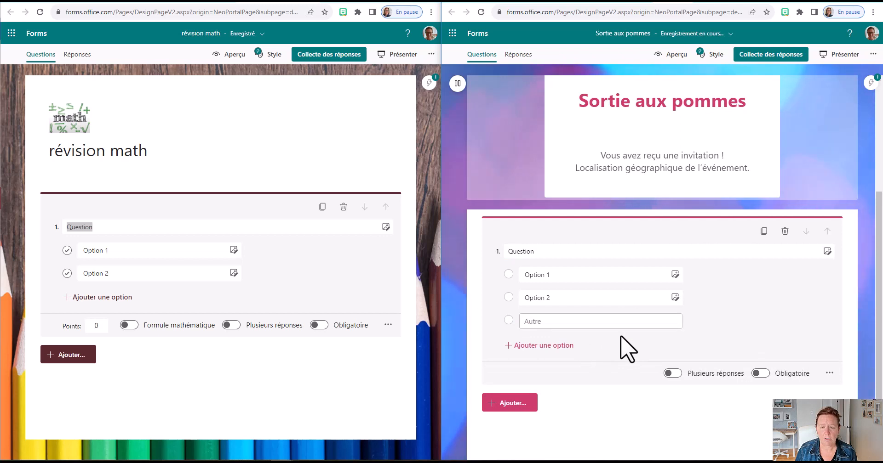
{"action": "left_click", "coordinate": [539, 250]}
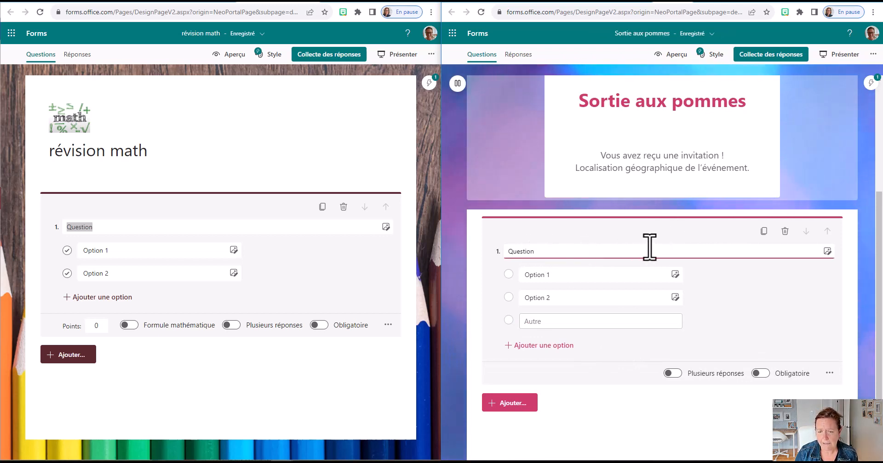
{"action": "left_click", "coordinate": [555, 280]}
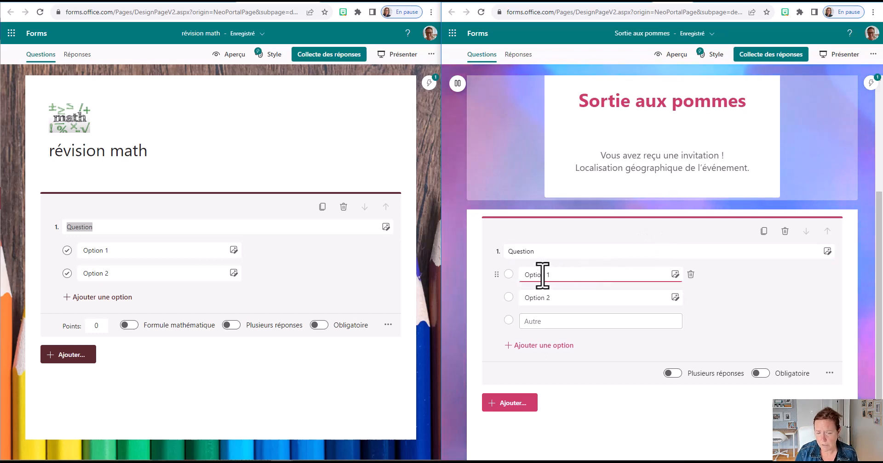
{"action": "left_click", "coordinate": [619, 291]}
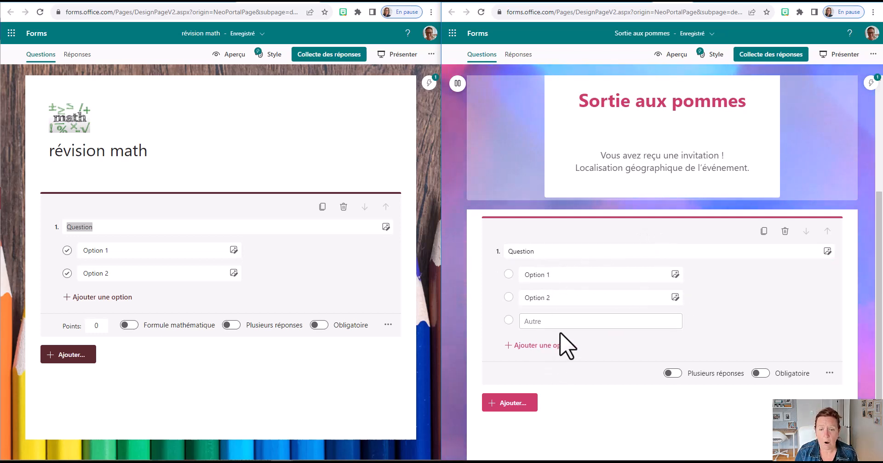